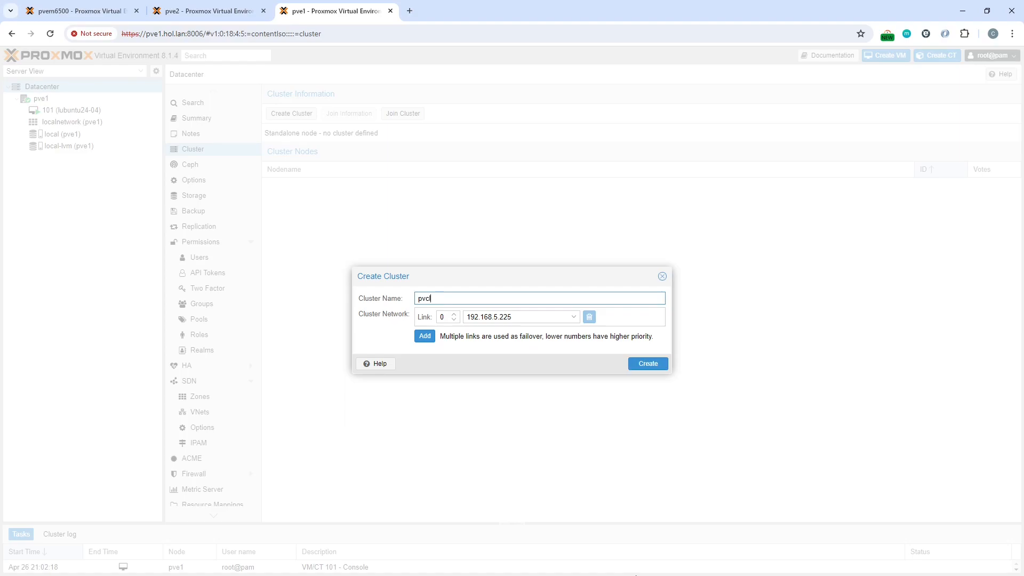
Try to create a cluster named pvcl1.hol.lan using 192.168.5.225 as link 0
type("1.hol.lan")
left_click_drag(510, 272, 507, 228)
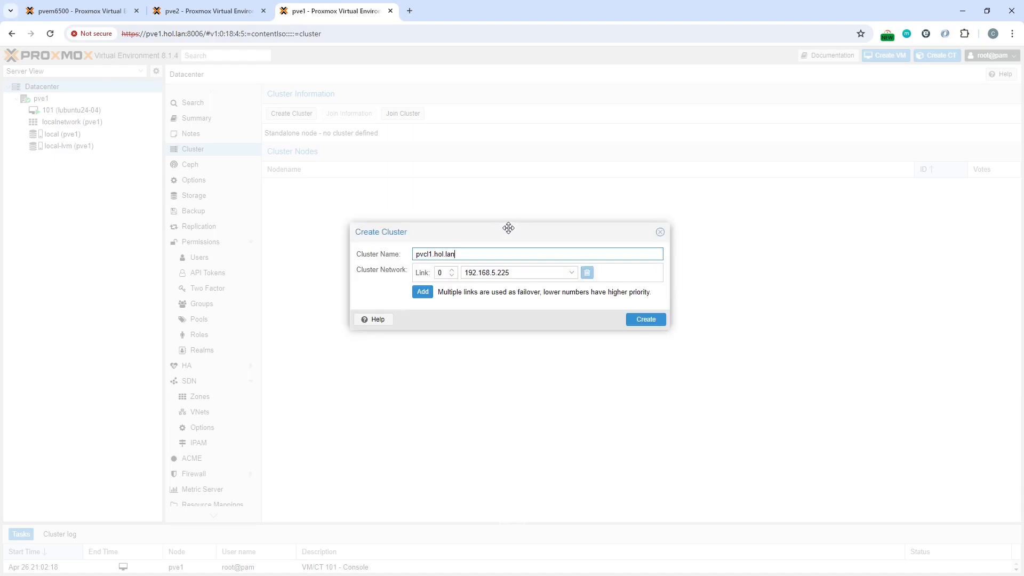
left_click(647, 319)
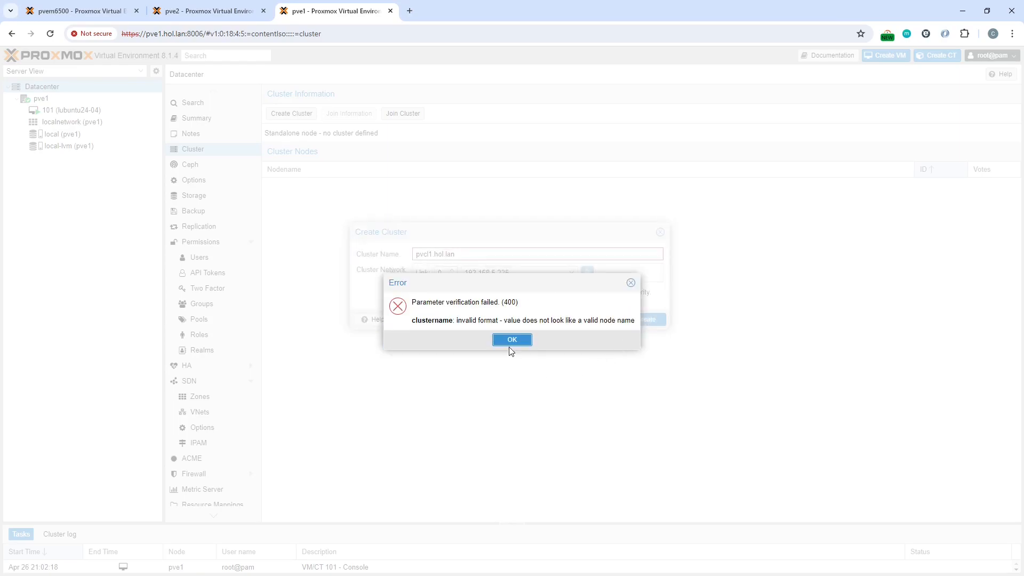
left_click(522, 341)
Shorten the cluster name to pvcl1, create the cluster and close its task viewer
left_click_drag(456, 254, 432, 255)
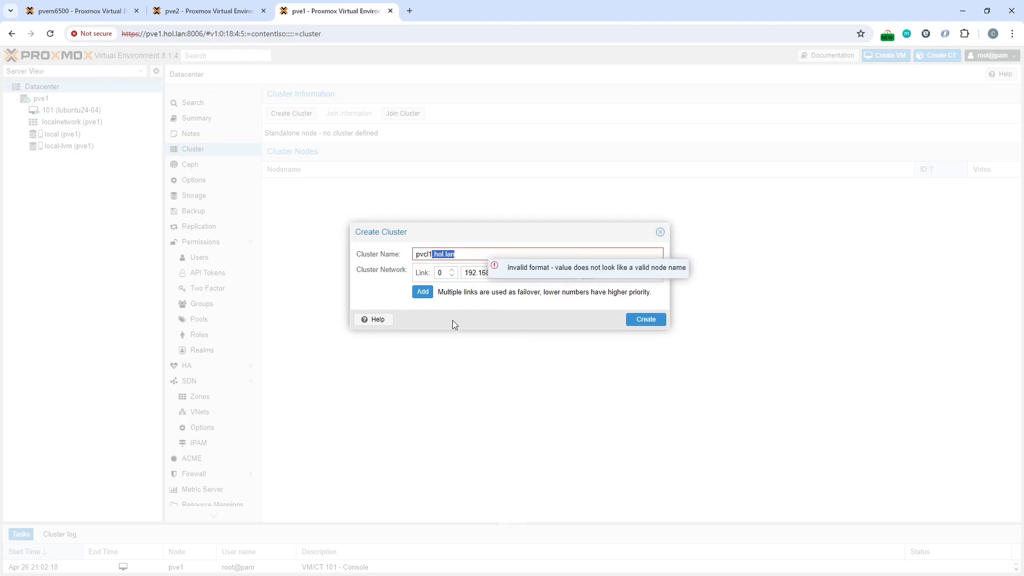
key("BackSpace")
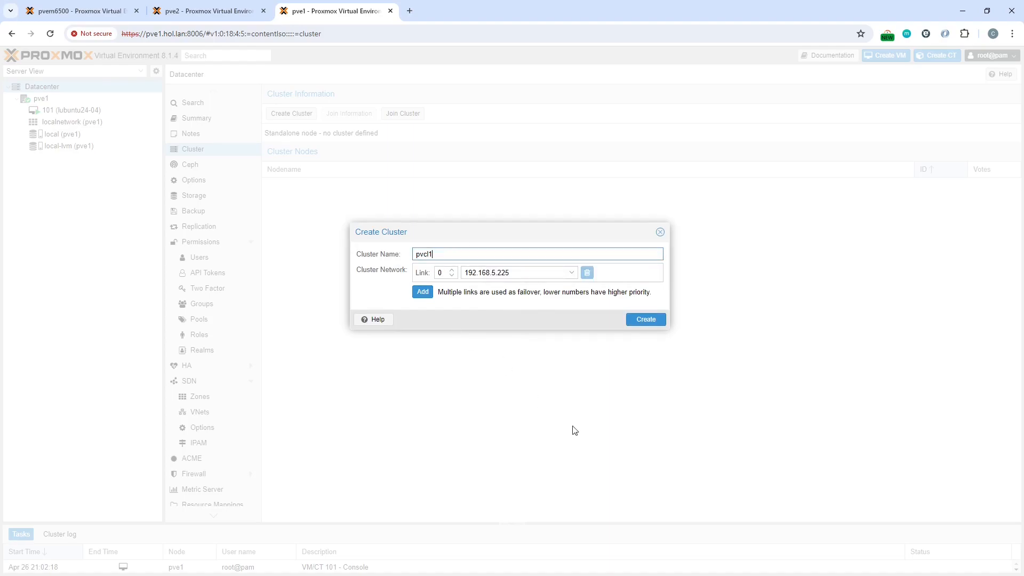
left_click(646, 320)
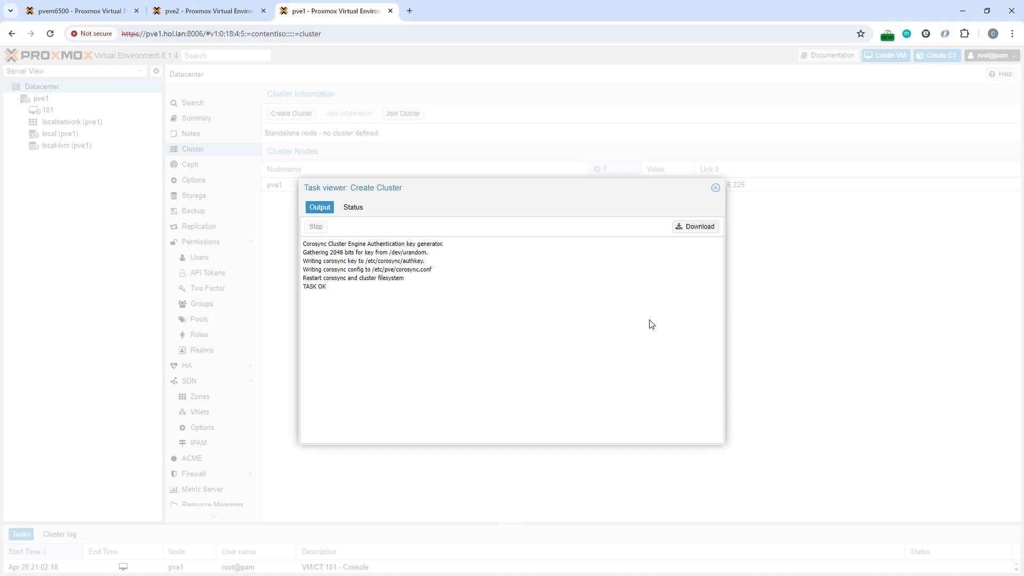
left_click(716, 188)
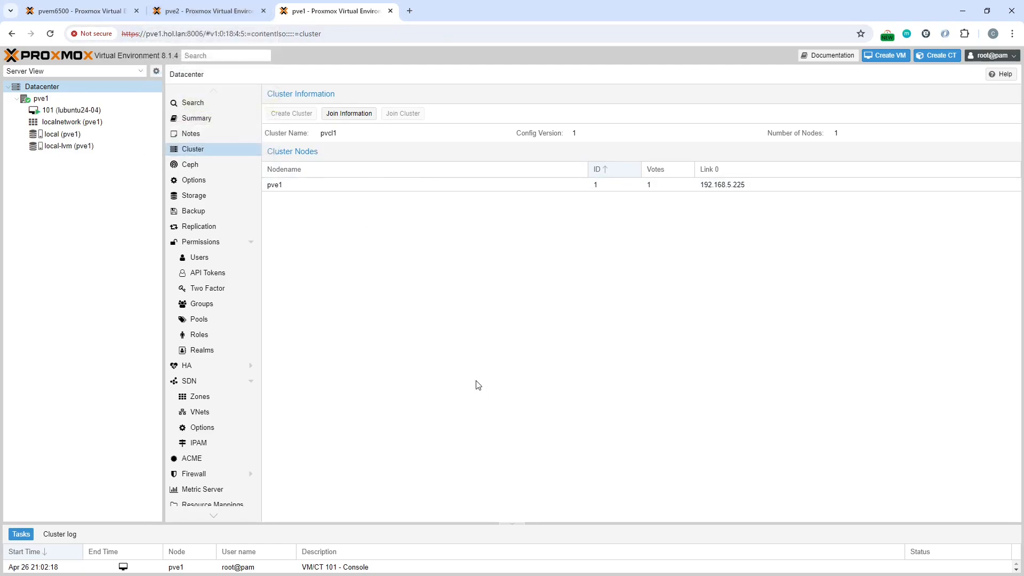
Copy the cluster join information from pve1 and paste it into the Cluster Join form on pve2
left_click(358, 116)
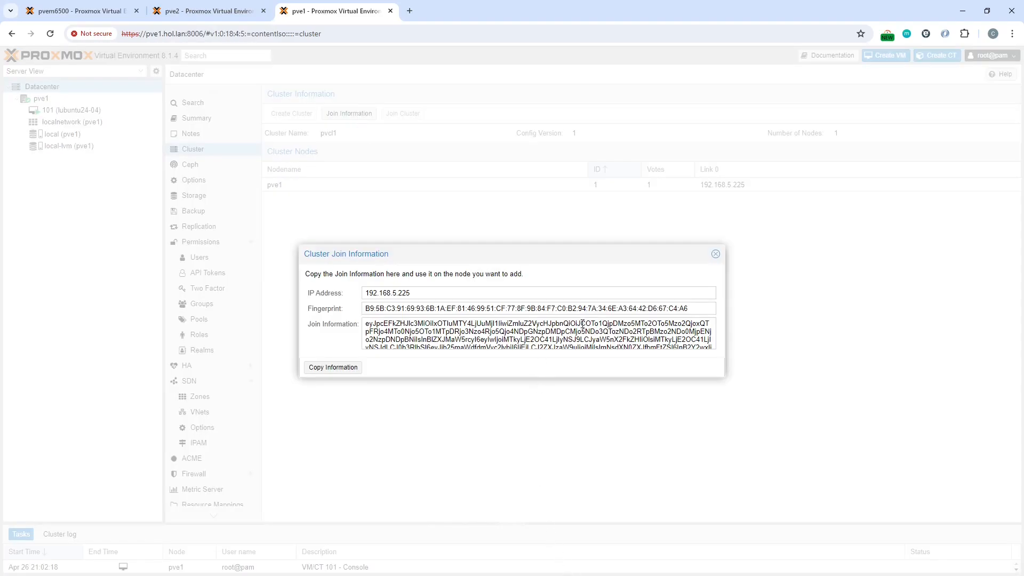
left_click(335, 368)
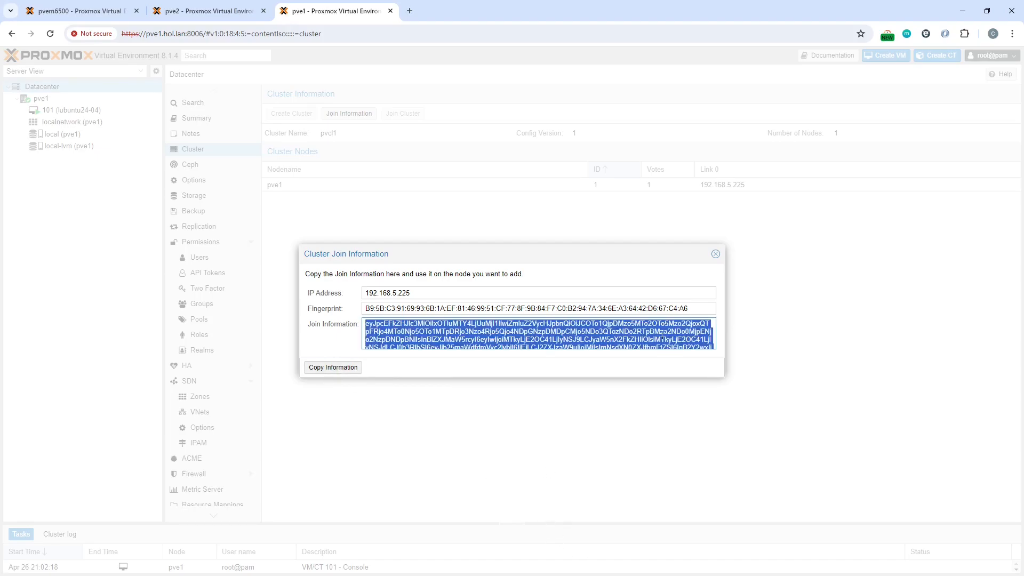
left_click(207, 13)
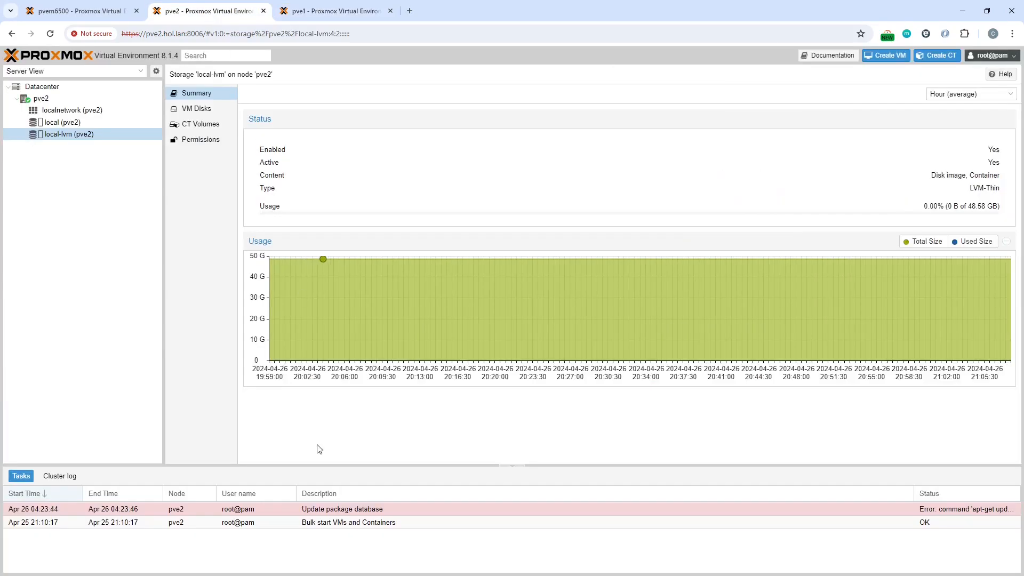
left_click(41, 86)
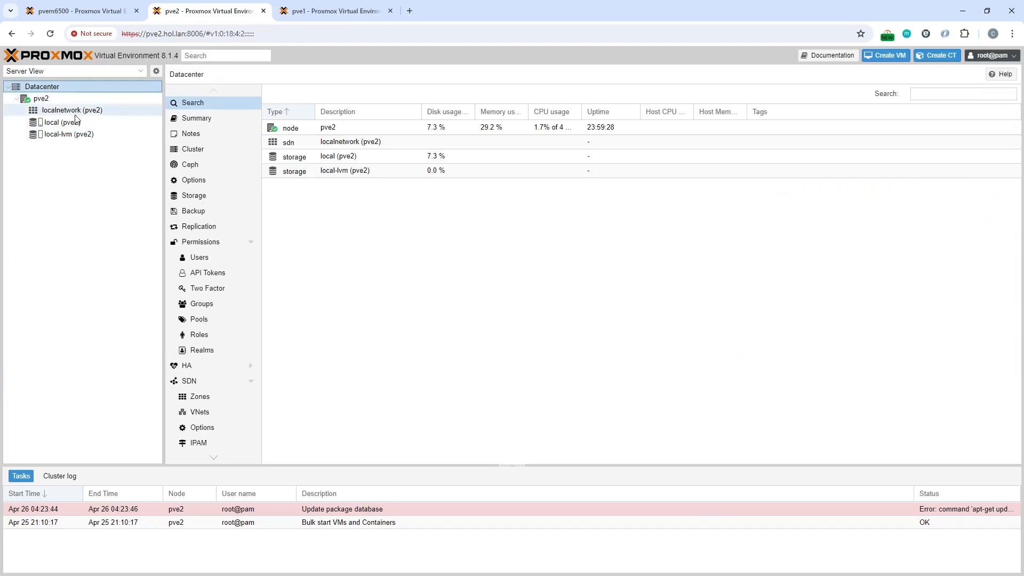
left_click(217, 153)
left_click(410, 112)
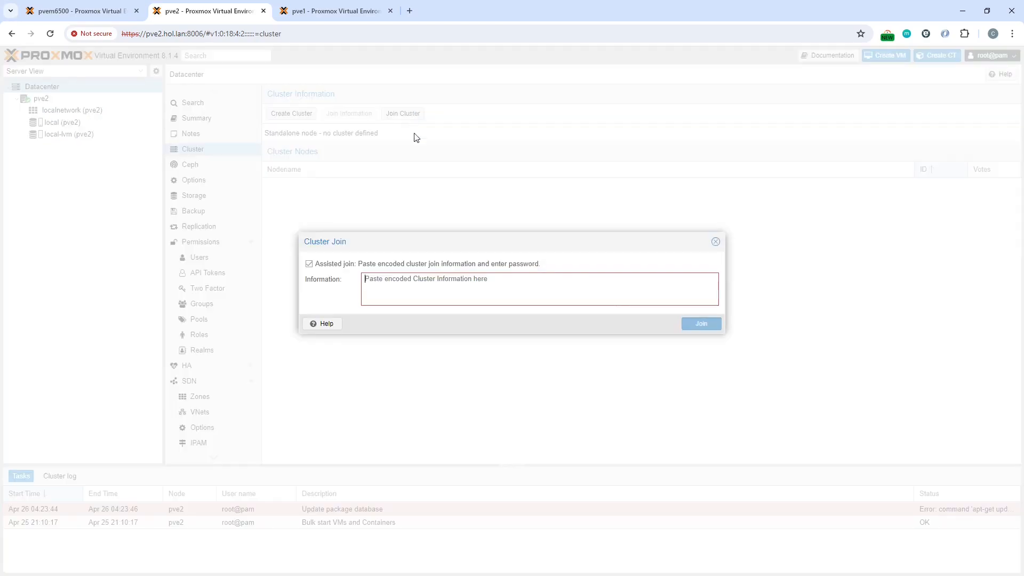
right_click(486, 287)
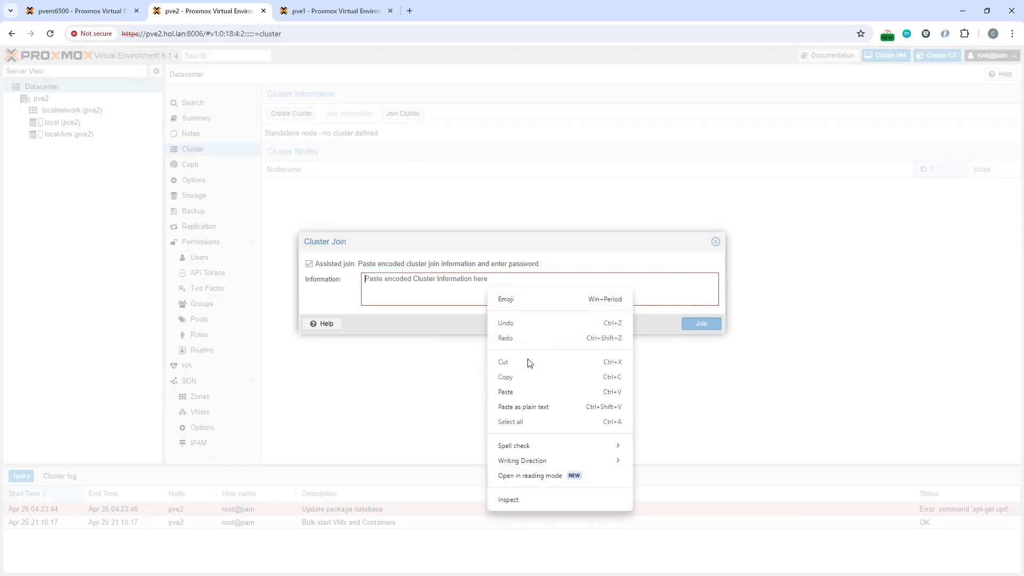
left_click(522, 392)
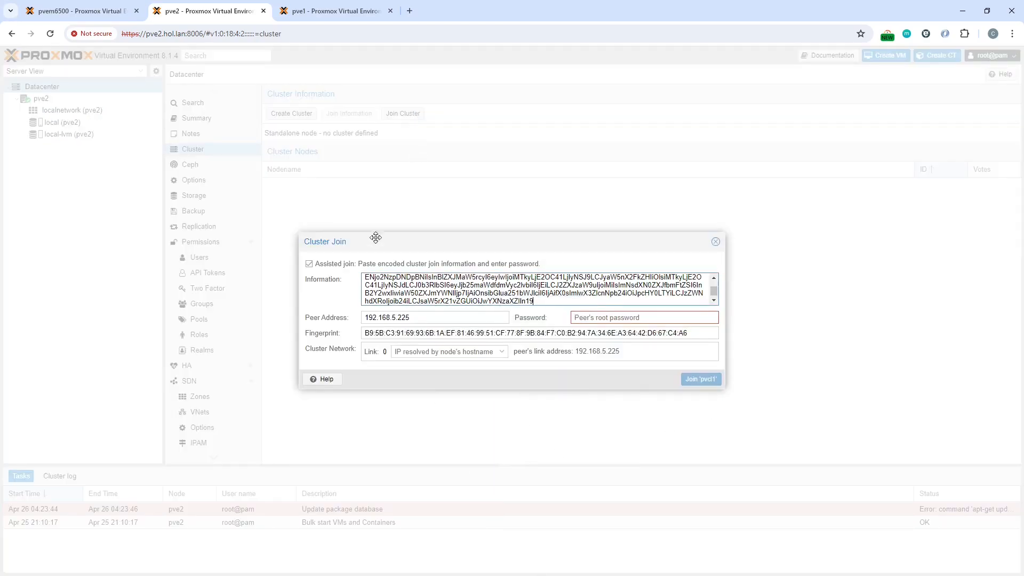
Enter the peer's root password, join pve2 to cluster pvcl1 and close the task viewer
left_click(598, 317)
type("*")
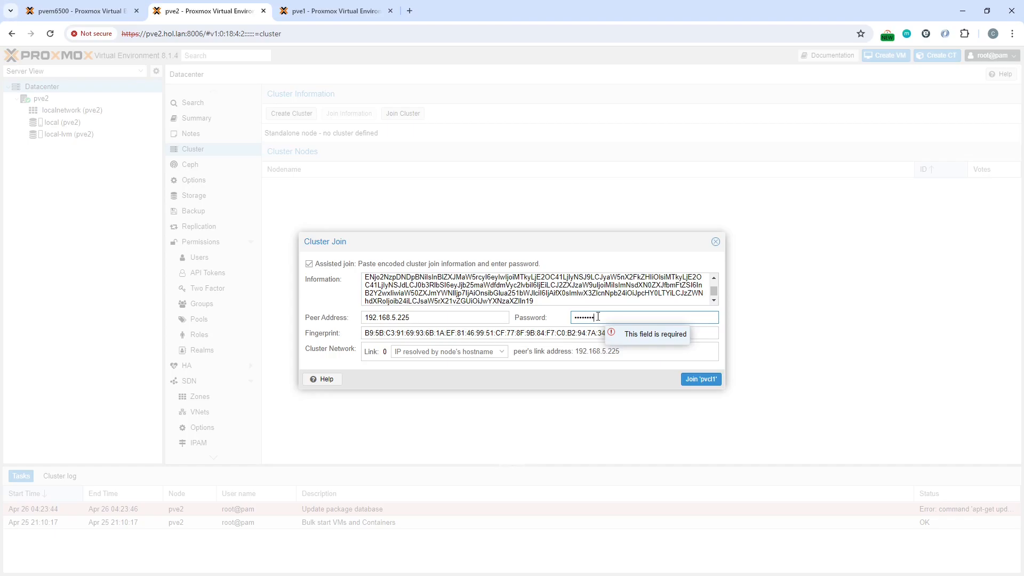
left_click(704, 380)
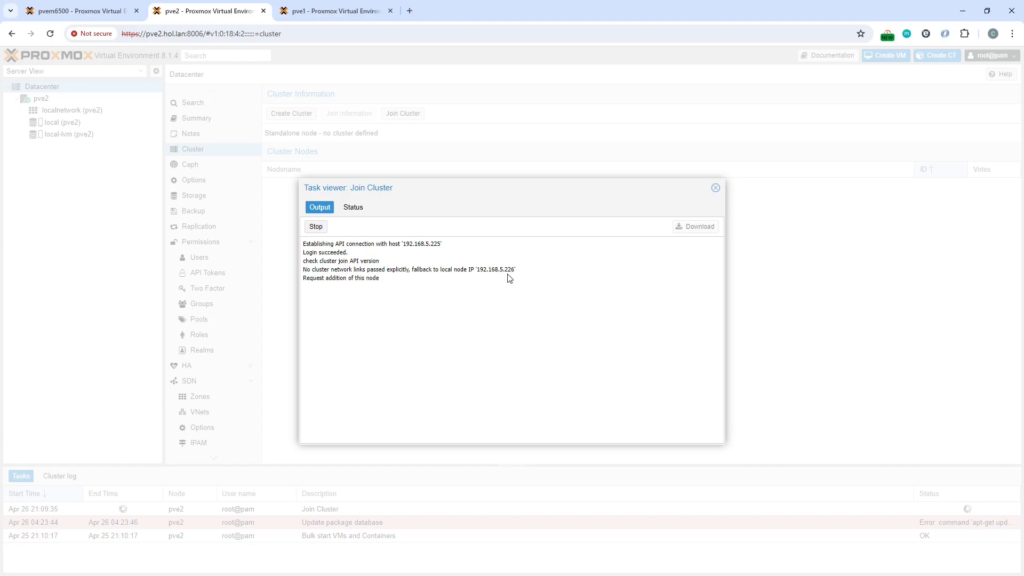
left_click(716, 189)
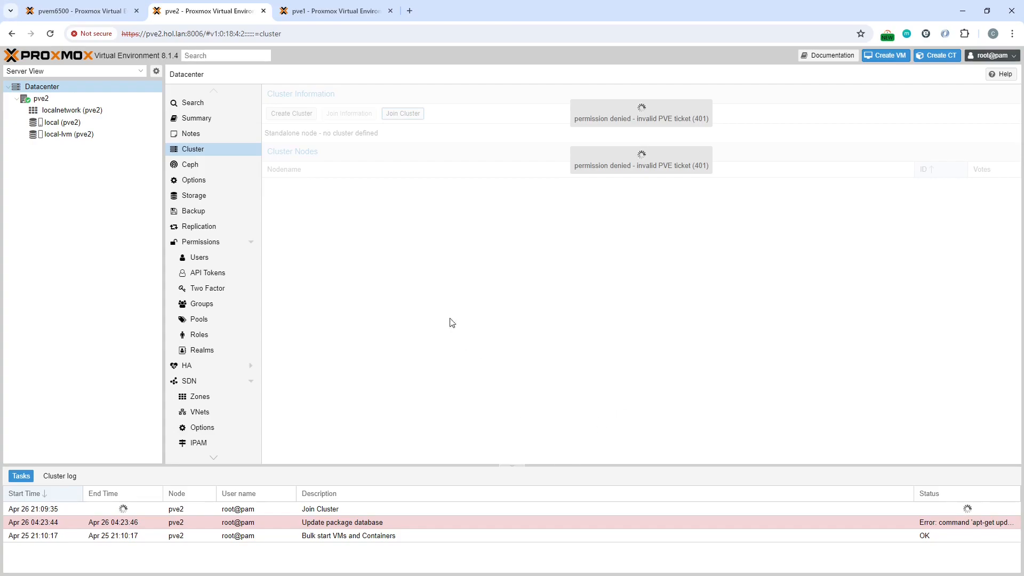
Close the join information on pve1 and expand the pve2 node to inspect its resources
left_click(349, 12)
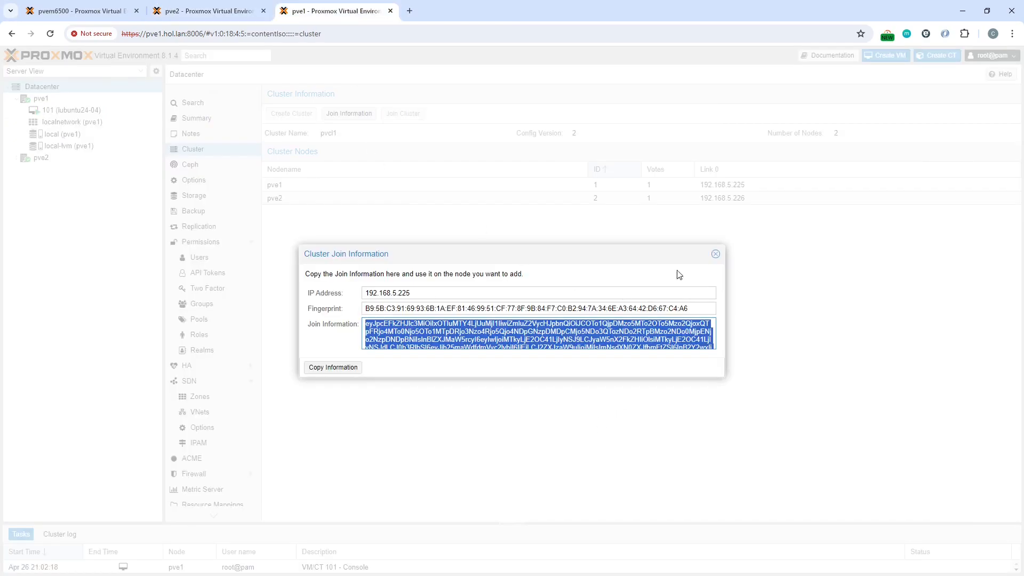
left_click(715, 254)
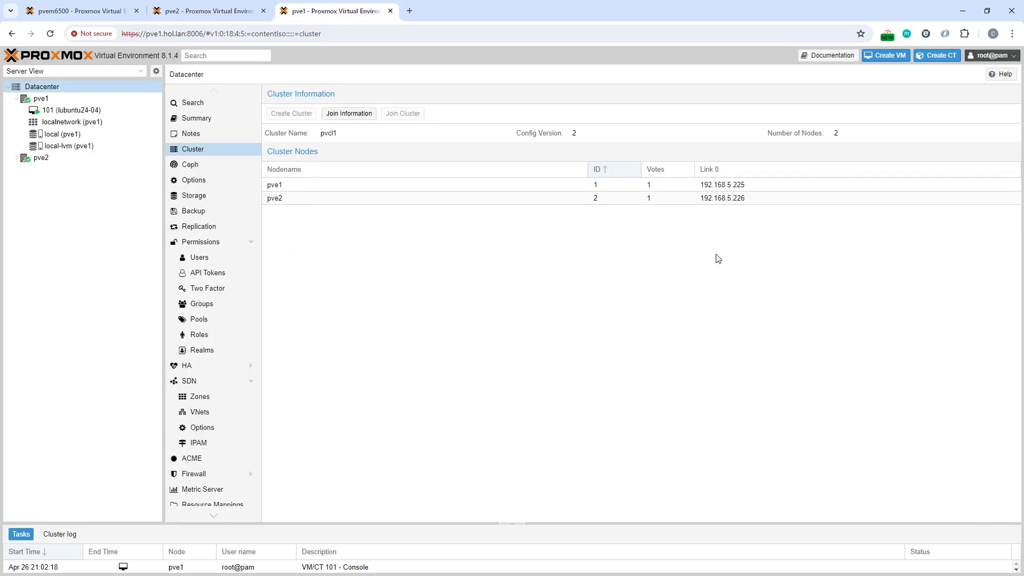
left_click(16, 158)
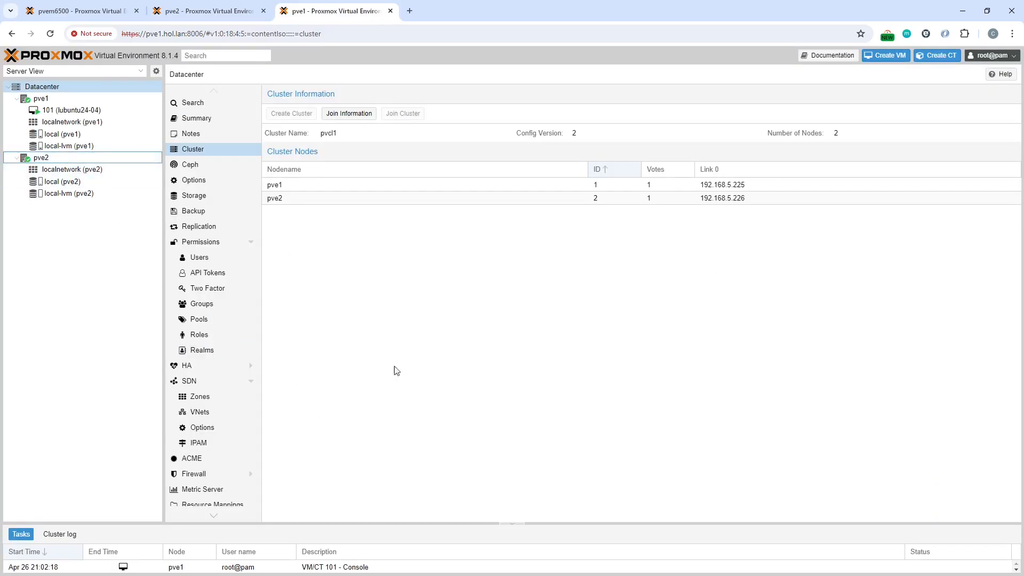
Copy the address pve2.hol.lan:8006 and close the old pve2 browser tab
left_click(216, 11)
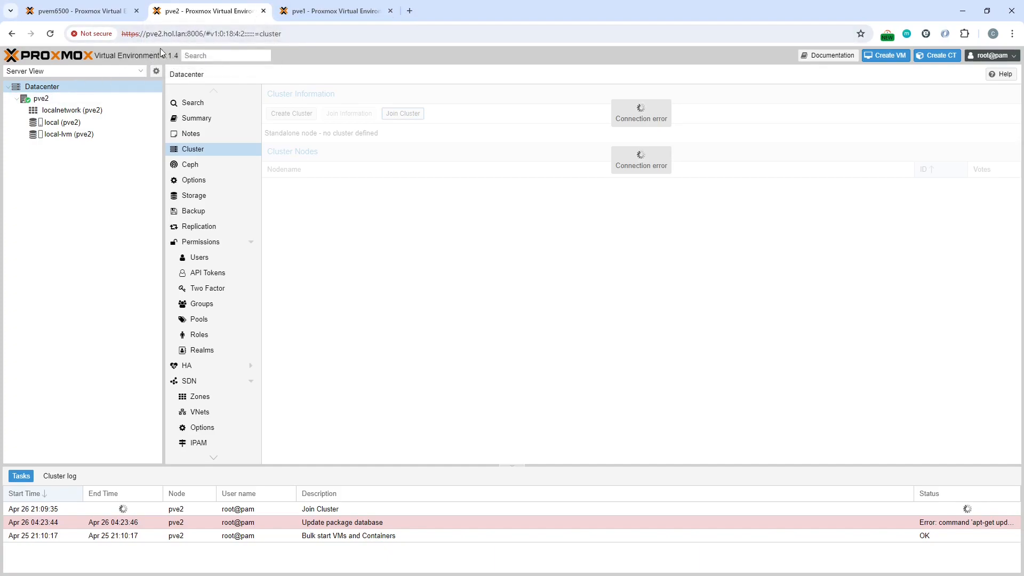
left_click_drag(204, 34, 146, 36)
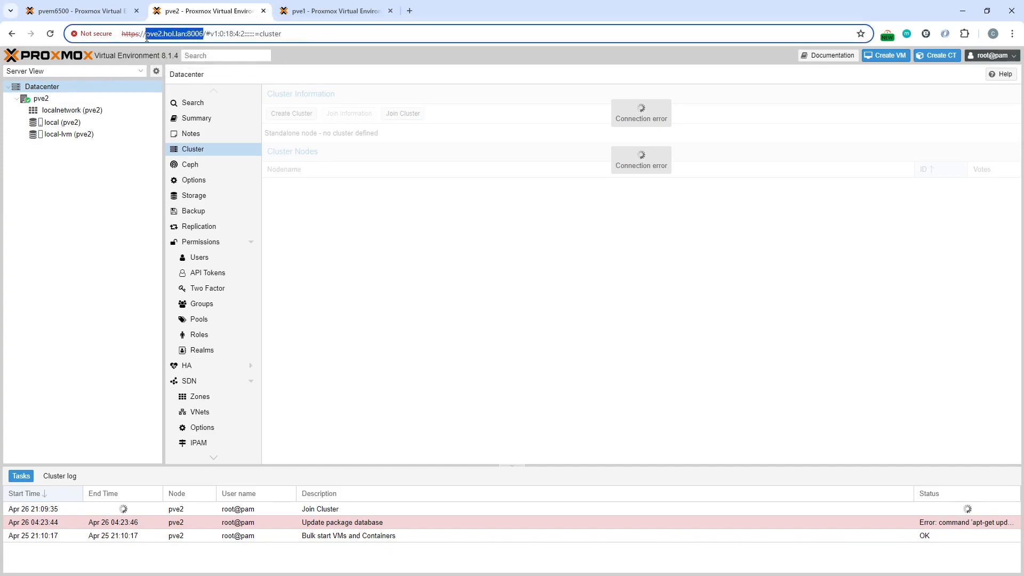
right_click(155, 38)
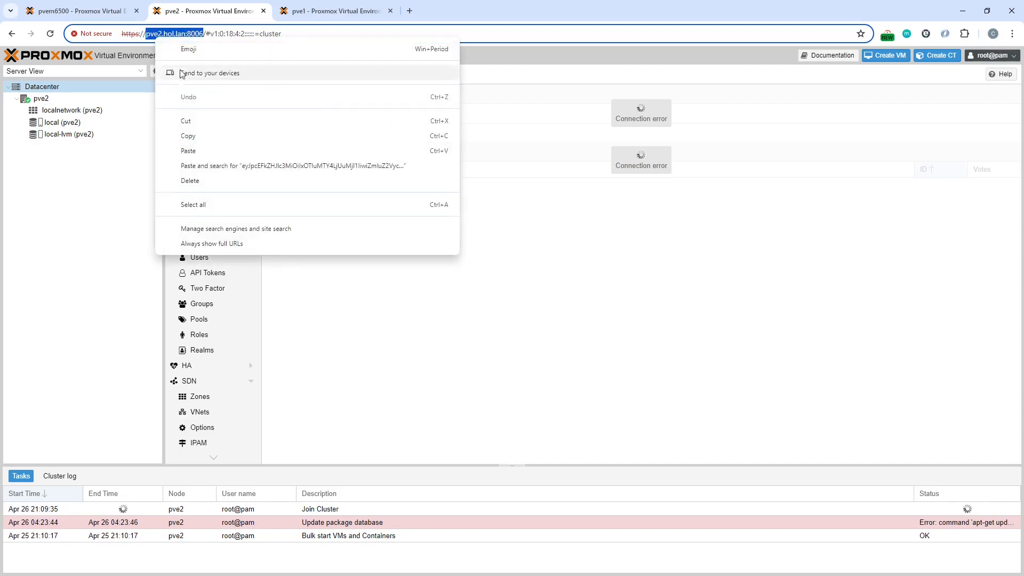
left_click(187, 136)
left_click(264, 11)
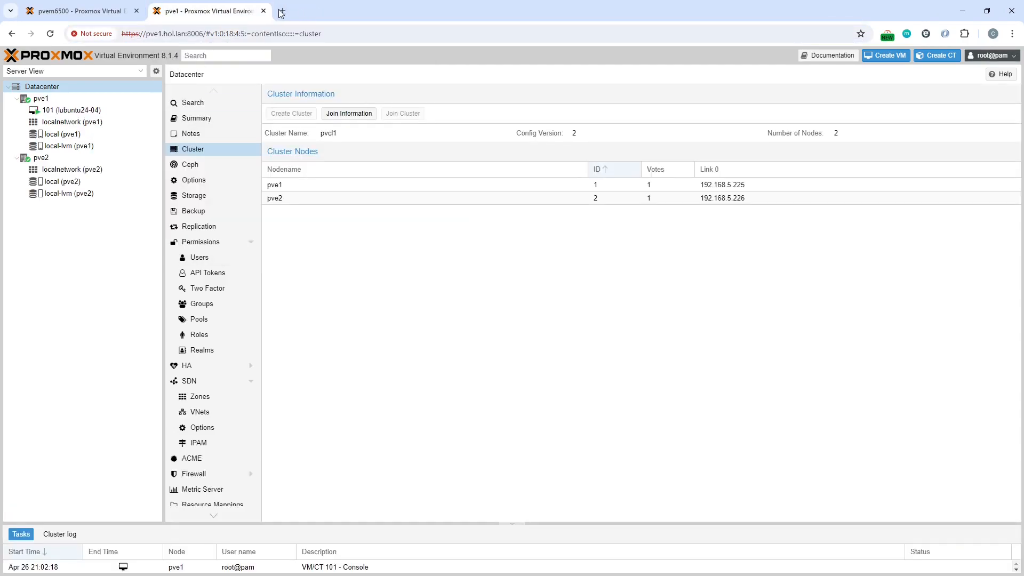
Open pve2.hol.lan:8006 in a new browser tab and proceed past the certificate warning
left_click(282, 10)
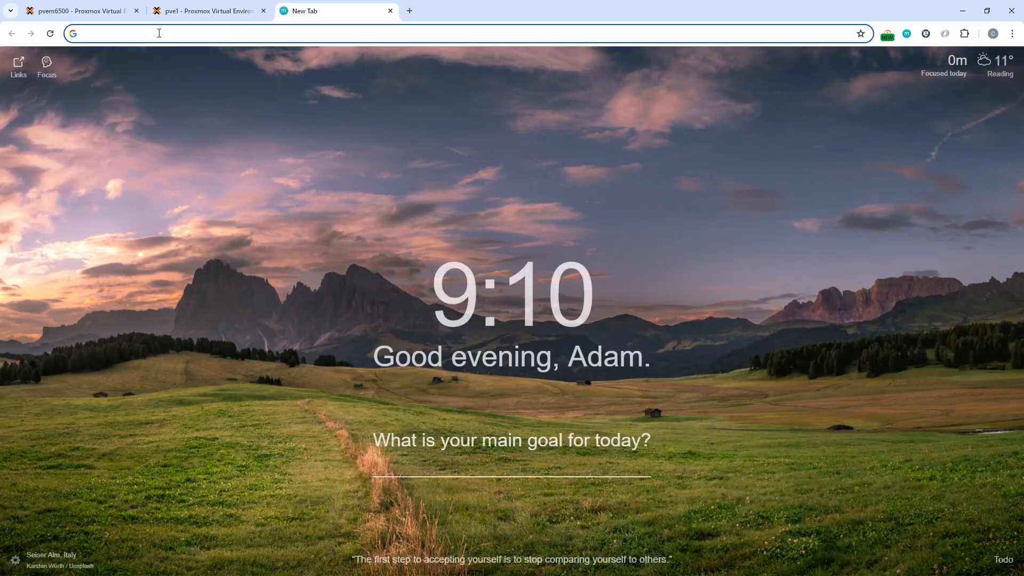
right_click(159, 33)
left_click(191, 122)
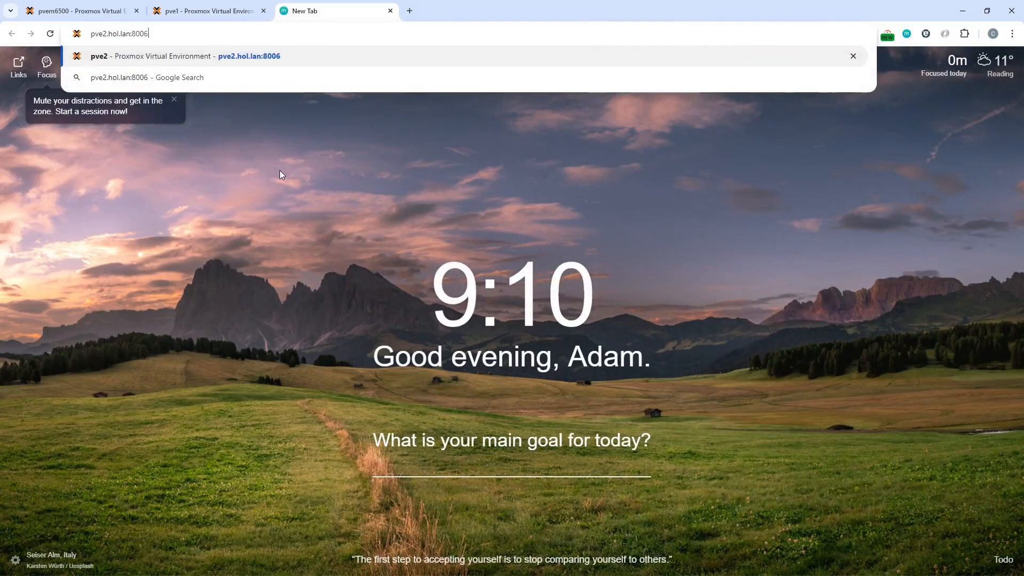
key("Return")
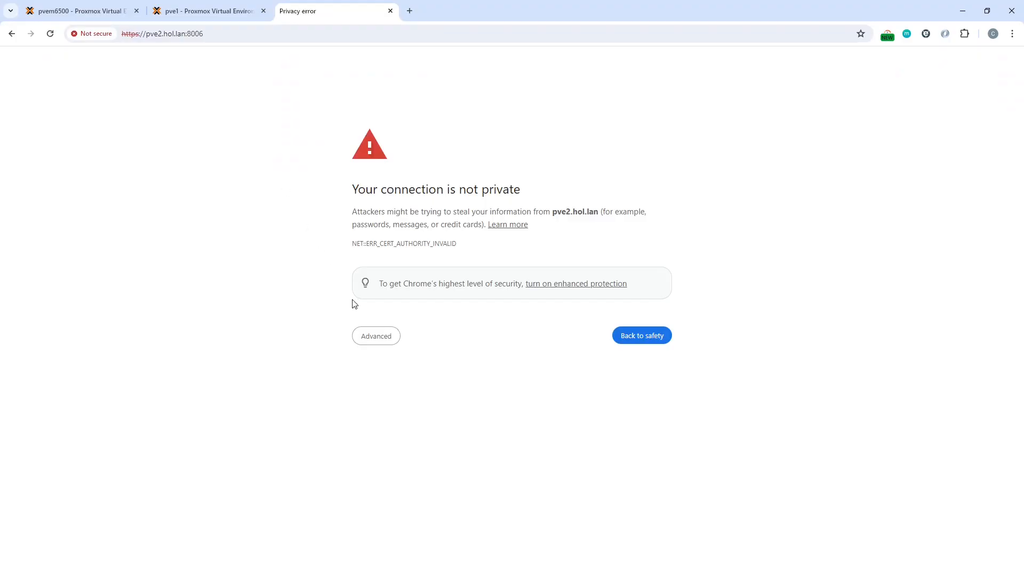
left_click(374, 333)
left_click(413, 418)
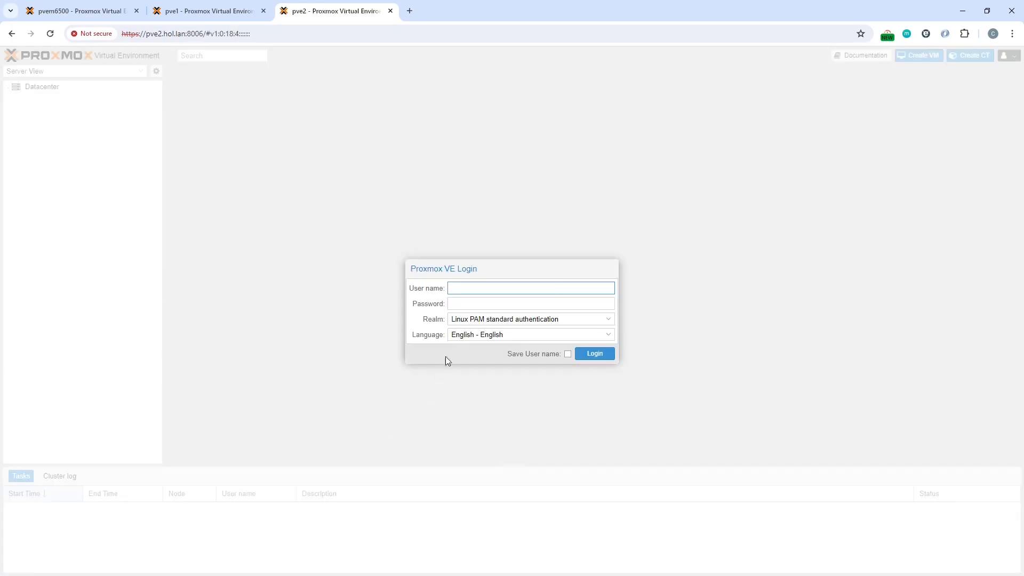
Log in to pve2 as root with the account password and dismiss the subscription notice
type("oot")
key("Tab")
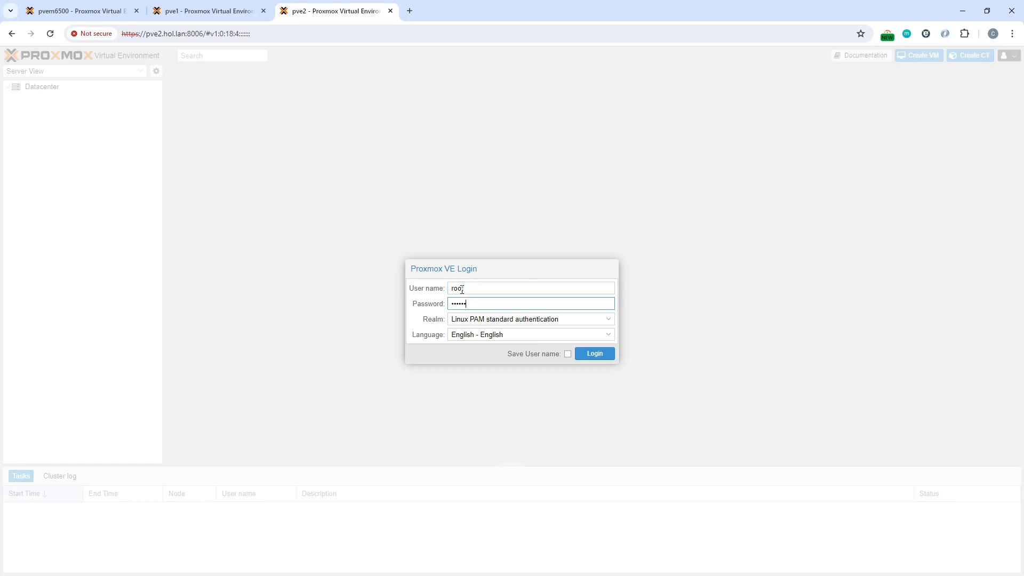
key("Return")
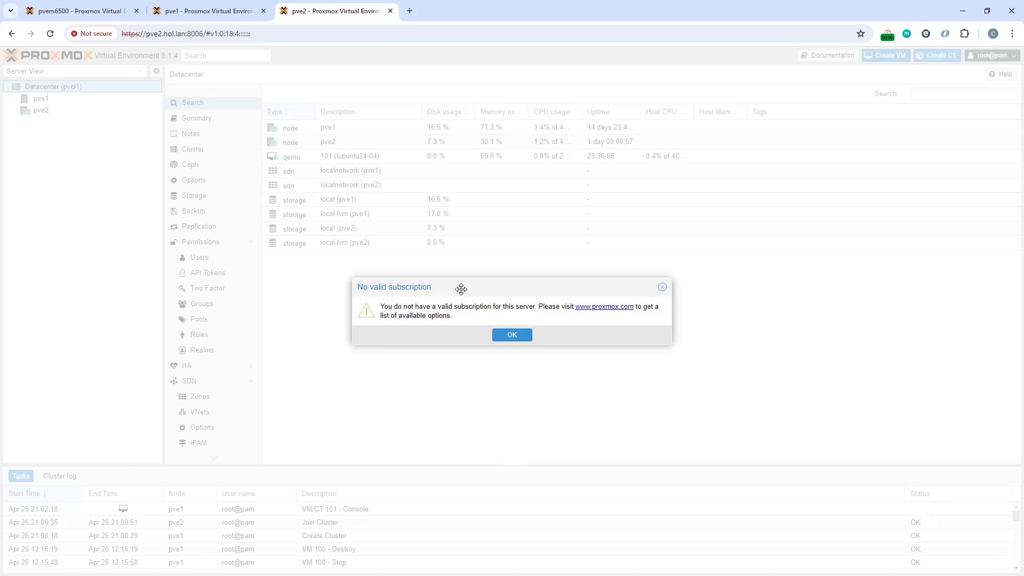
left_click(523, 335)
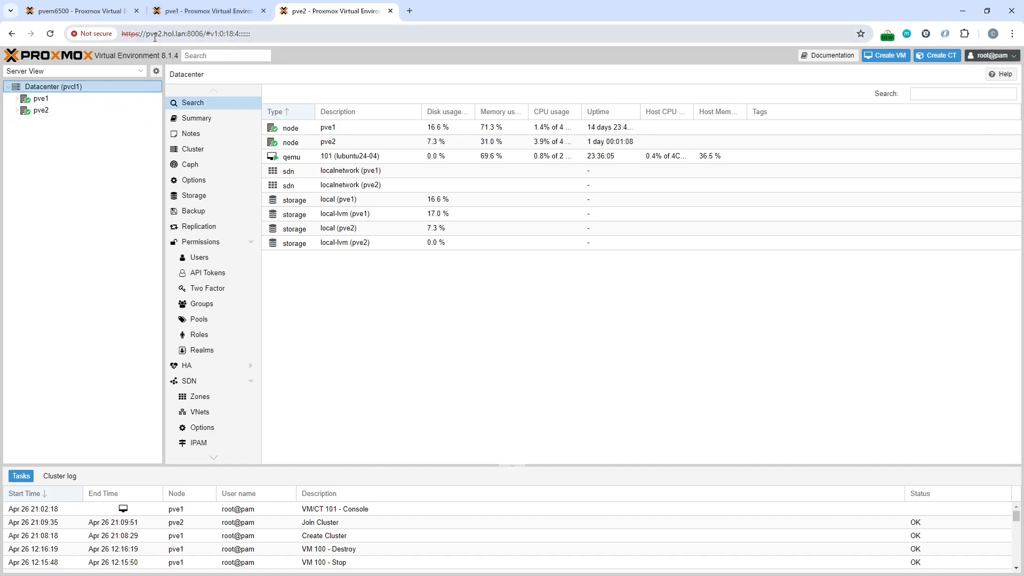
Review the cluster page on pve1 and the virtual machines running on the pvem6500 host
left_click(166, 11)
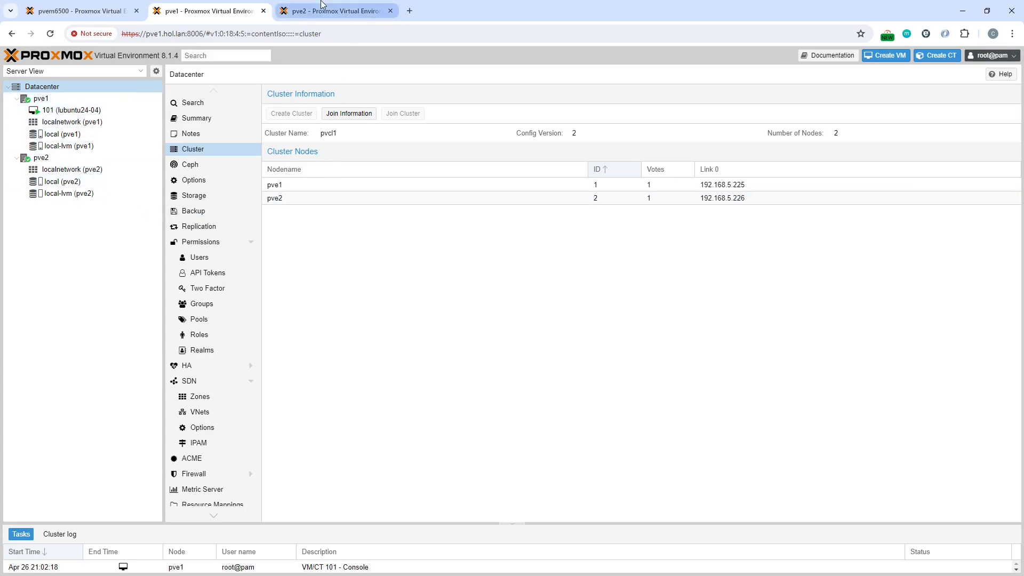
left_click(79, 12)
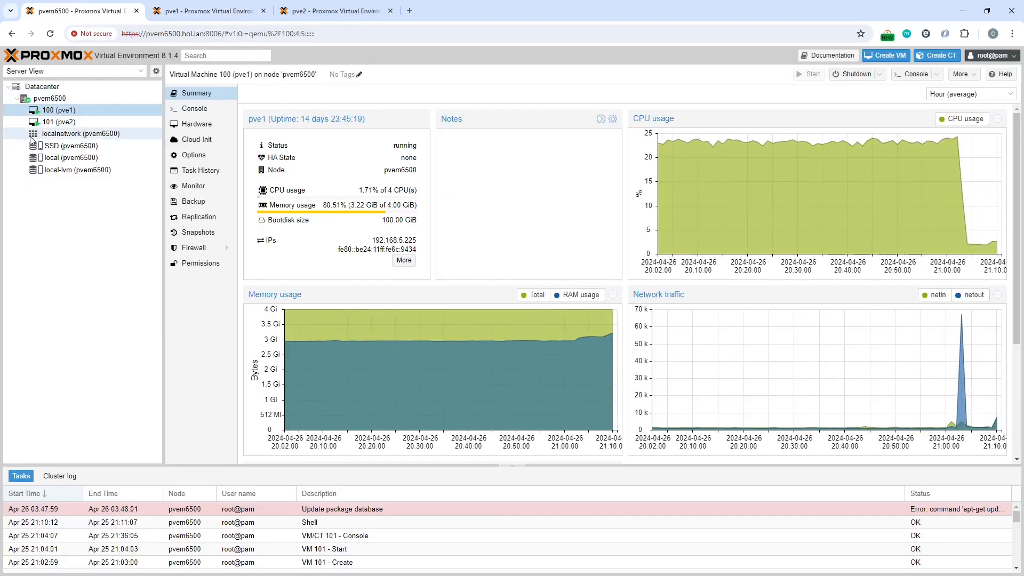
Return to pve1 and view the options of virtual machine 101 (lubuntu24-04)
left_click(214, 12)
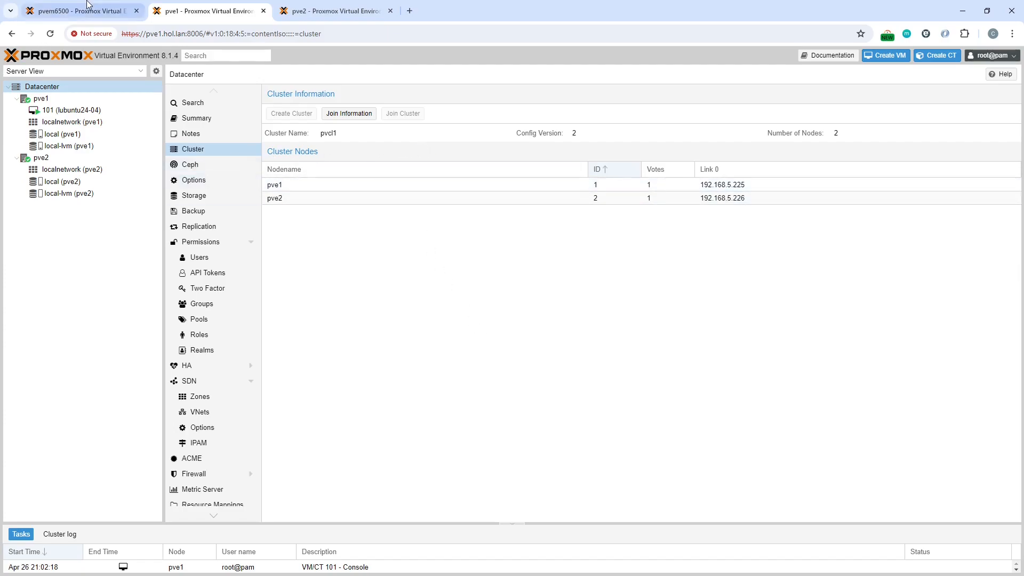
left_click(83, 113)
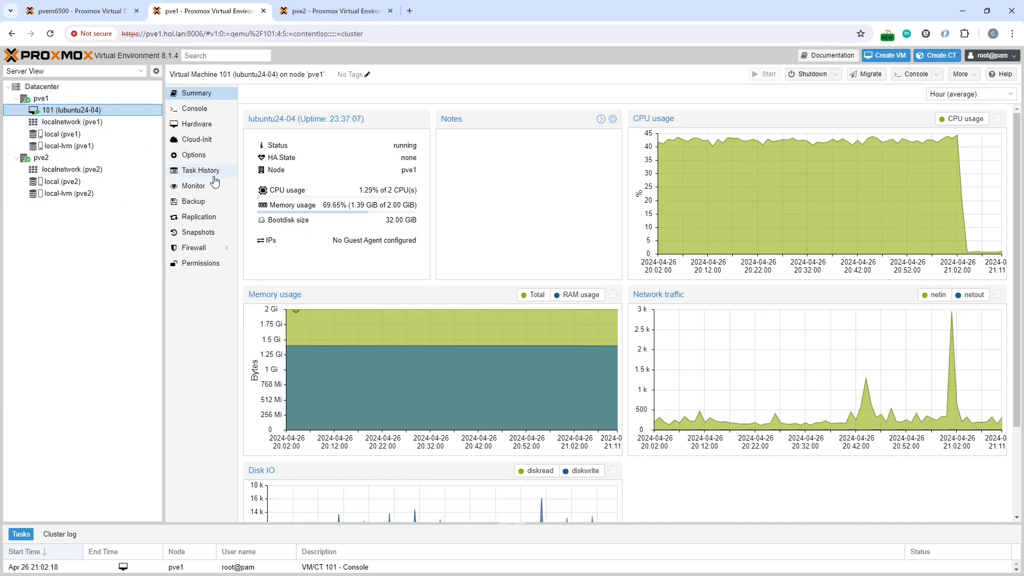
left_click(194, 155)
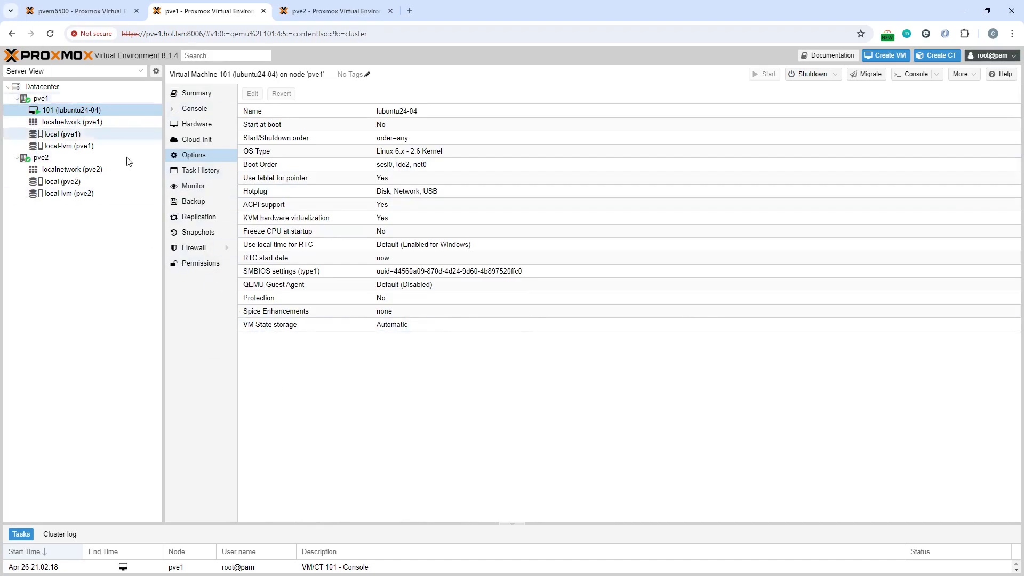
Check the ISO images in the local storage of pve1 and pve2
left_click(37, 134)
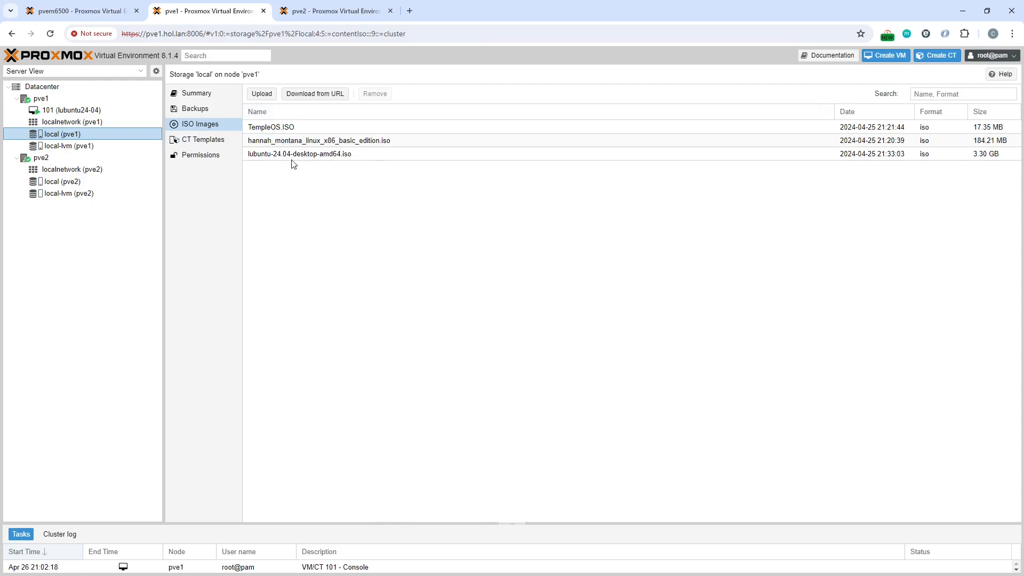
left_click(78, 184)
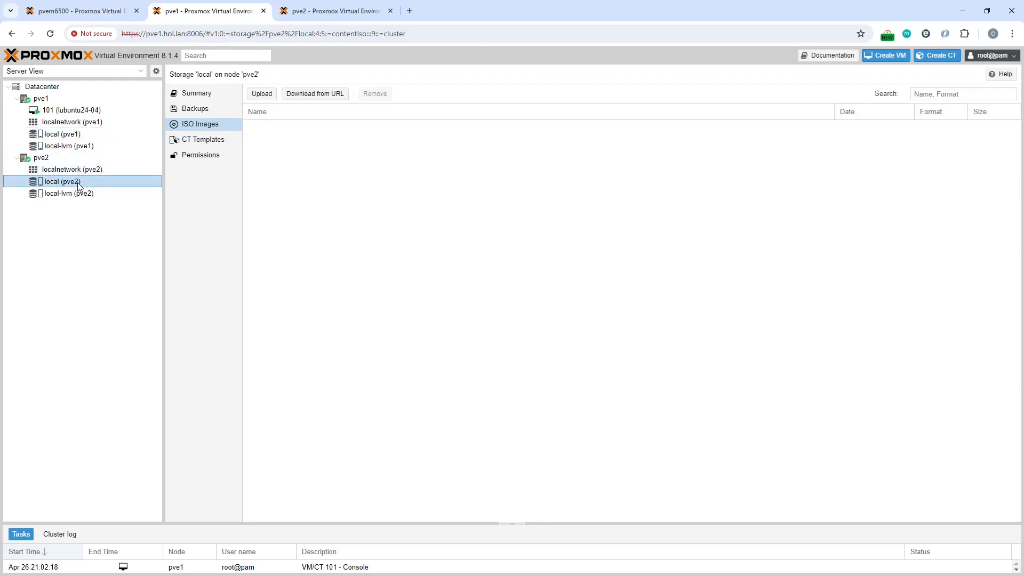
left_click(85, 170)
Migrate the running virtual machine 101 from pve1 to pve2 with the current storage layout, and close the task viewer
left_click(73, 111)
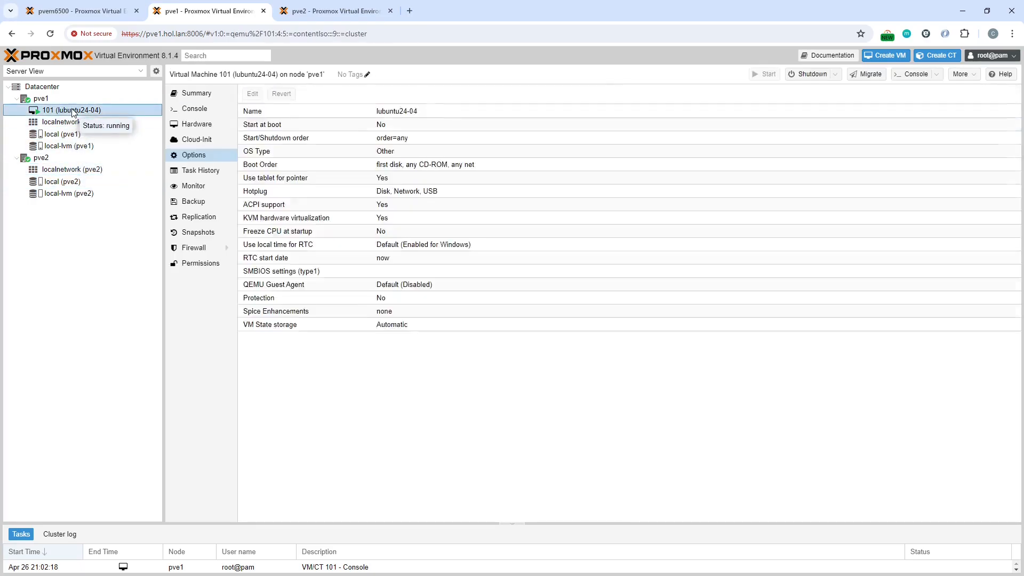
right_click(91, 114)
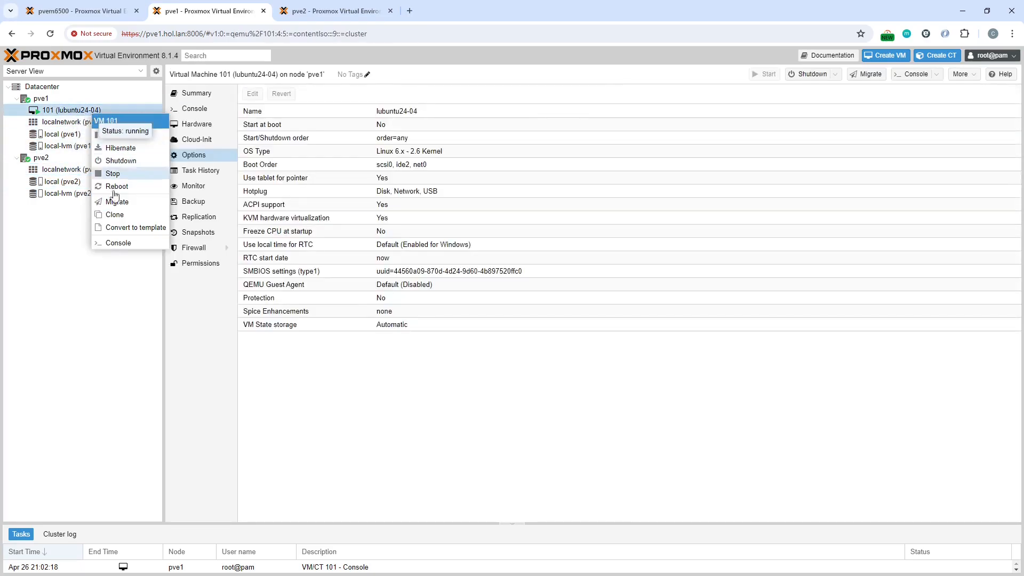
left_click(127, 207)
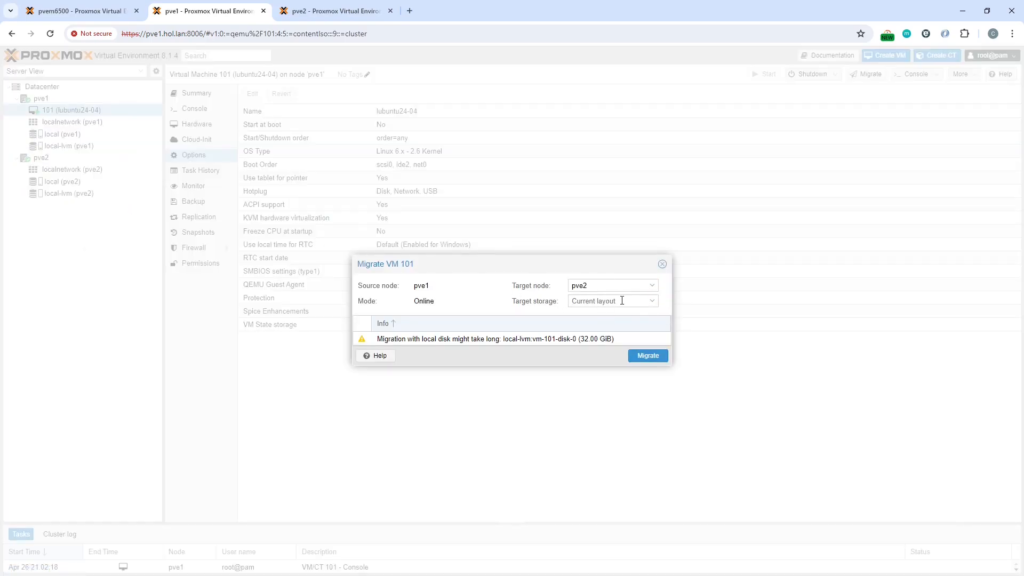
left_click(656, 361)
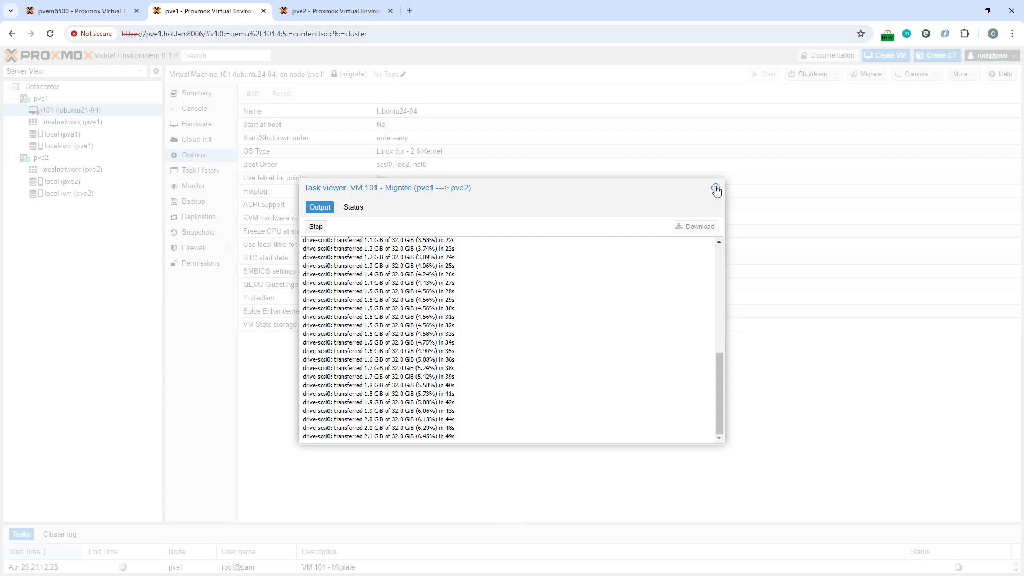
left_click_drag(719, 369, 719, 383)
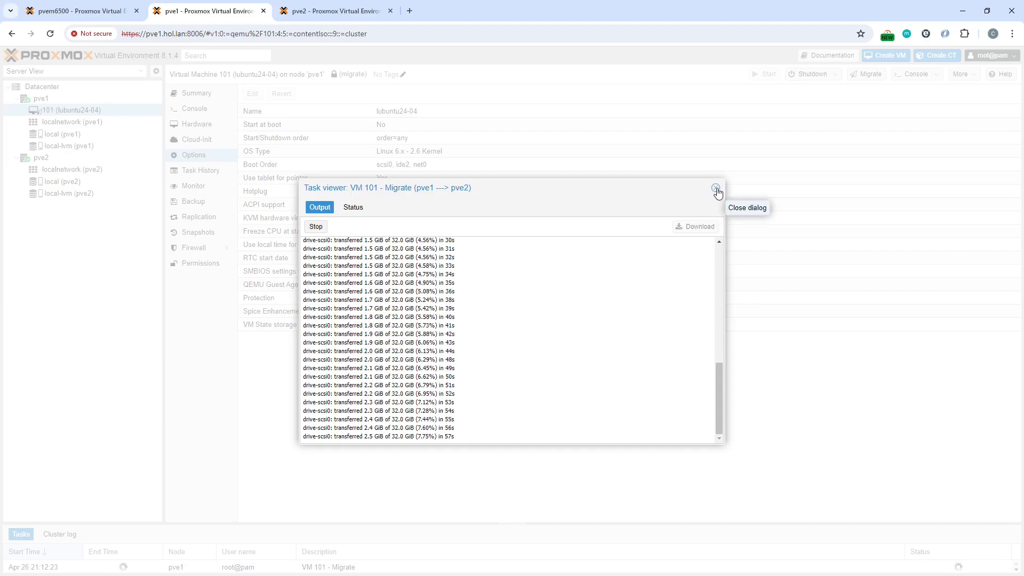
left_click(715, 189)
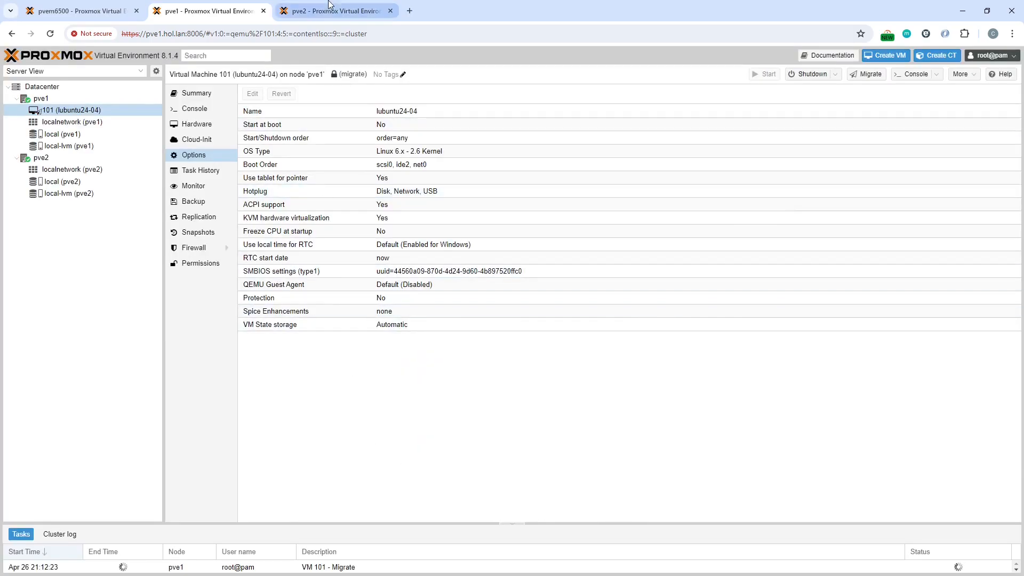
Open the console of virtual machine 101, move its window clear of the resource tree, and launch Firefox in the guest
left_click(914, 74)
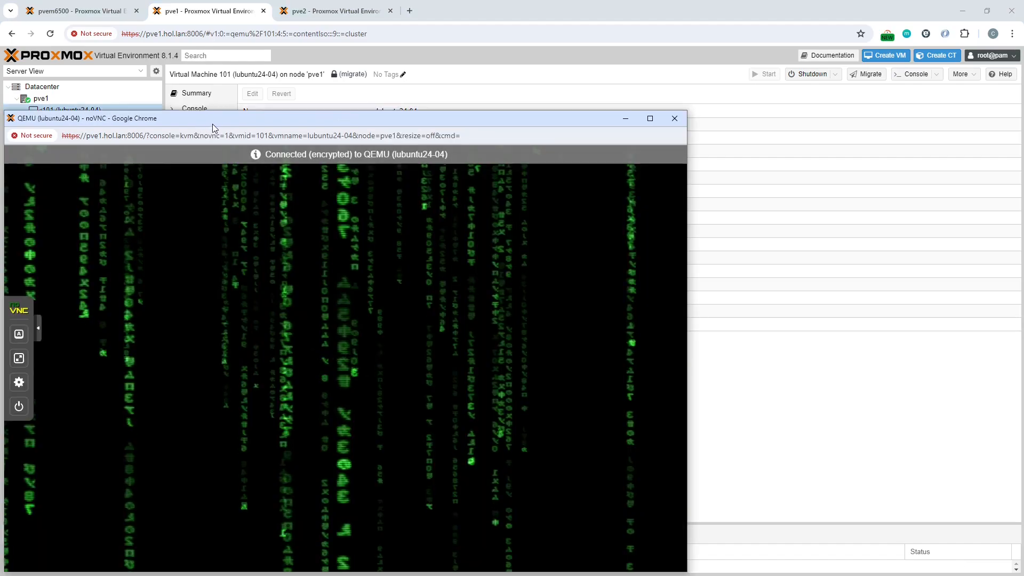
left_click_drag(235, 114, 383, 76)
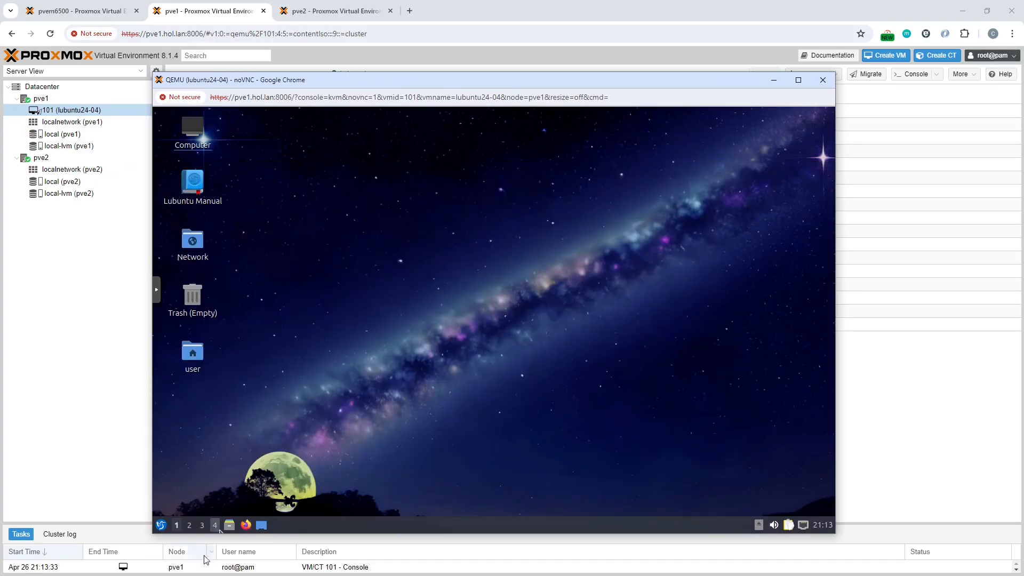
left_click(247, 526)
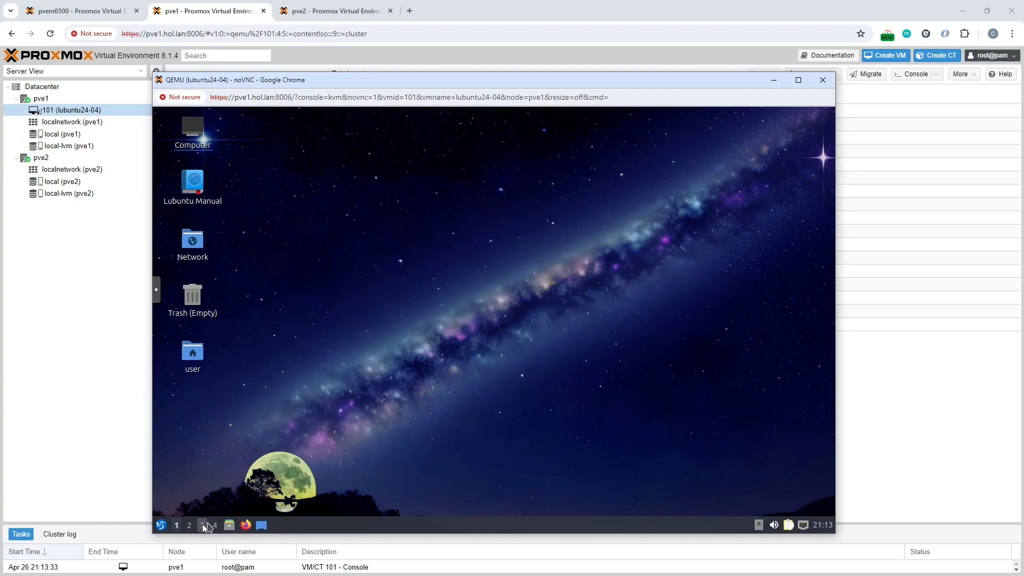
Run a continuous ping to google.com in QTerminal on the guest, keeping the terminal in view with Firefox minimised
left_click(161, 527)
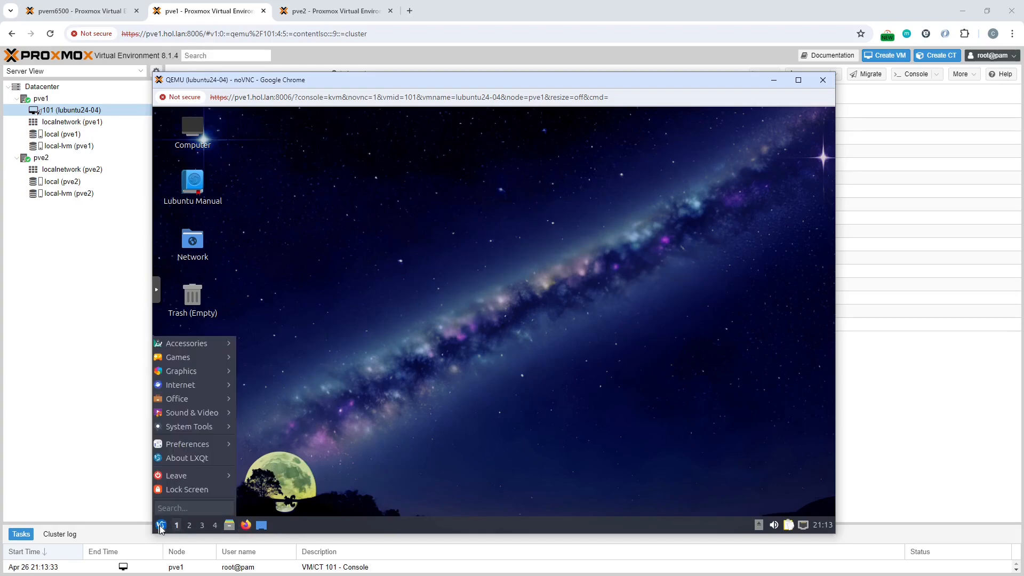
mouse_move(195, 429)
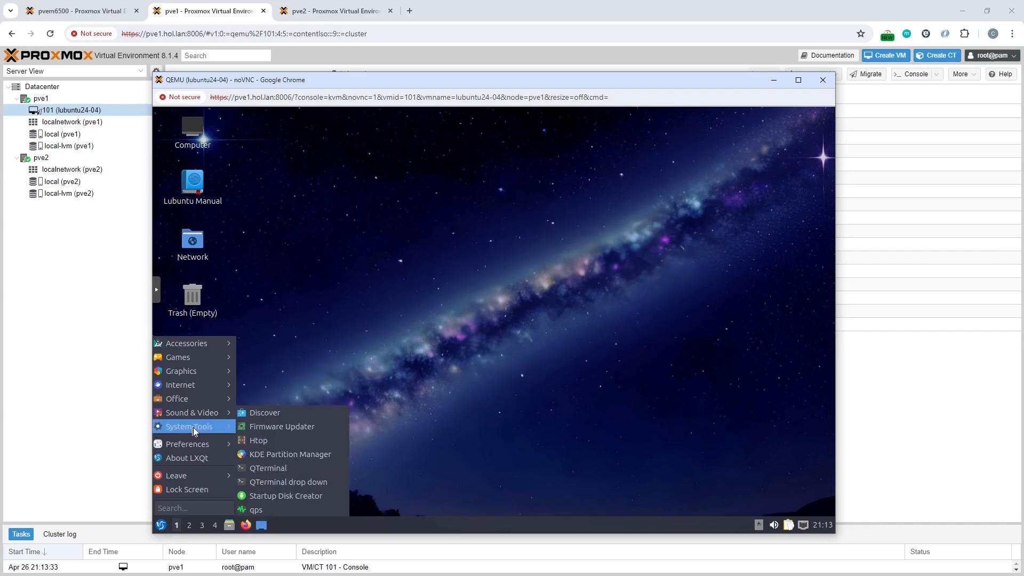
left_click(288, 464)
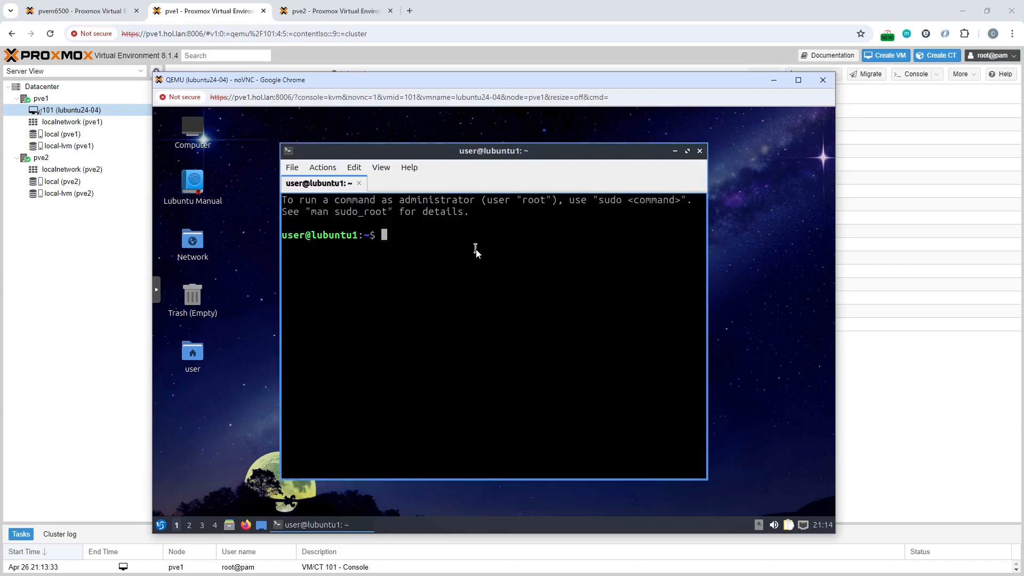
type("ping google.com")
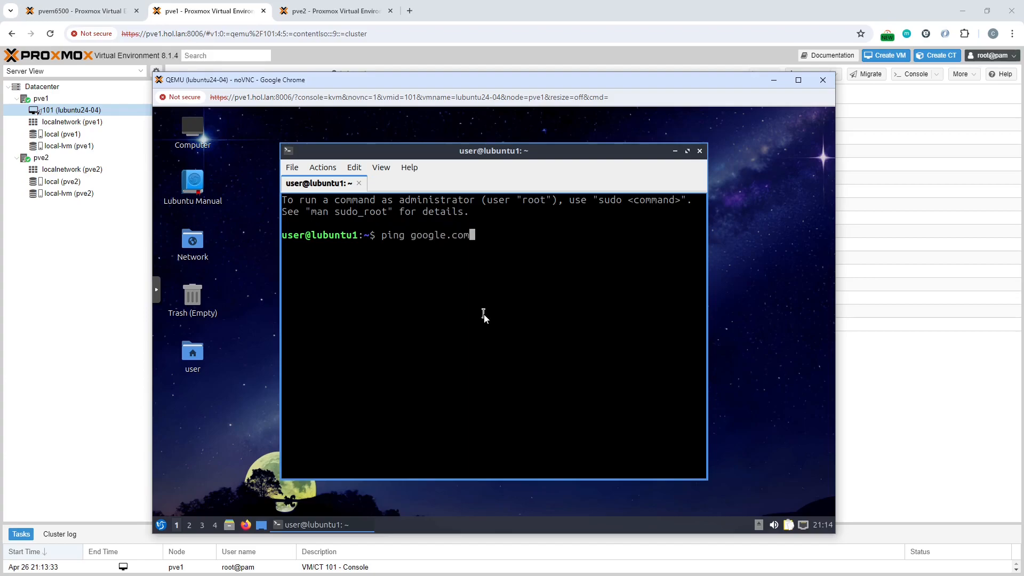
key("Return")
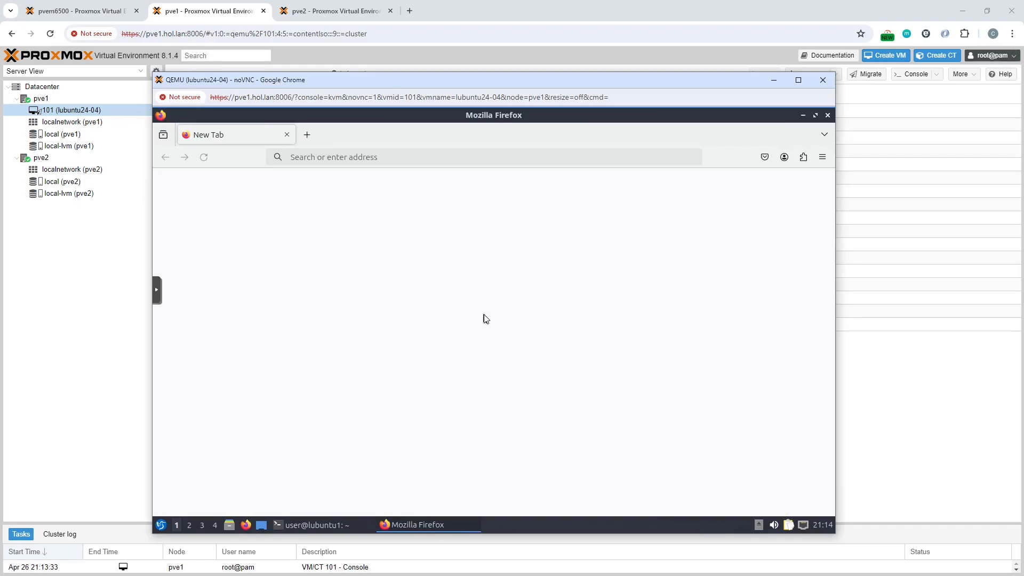
left_click(802, 116)
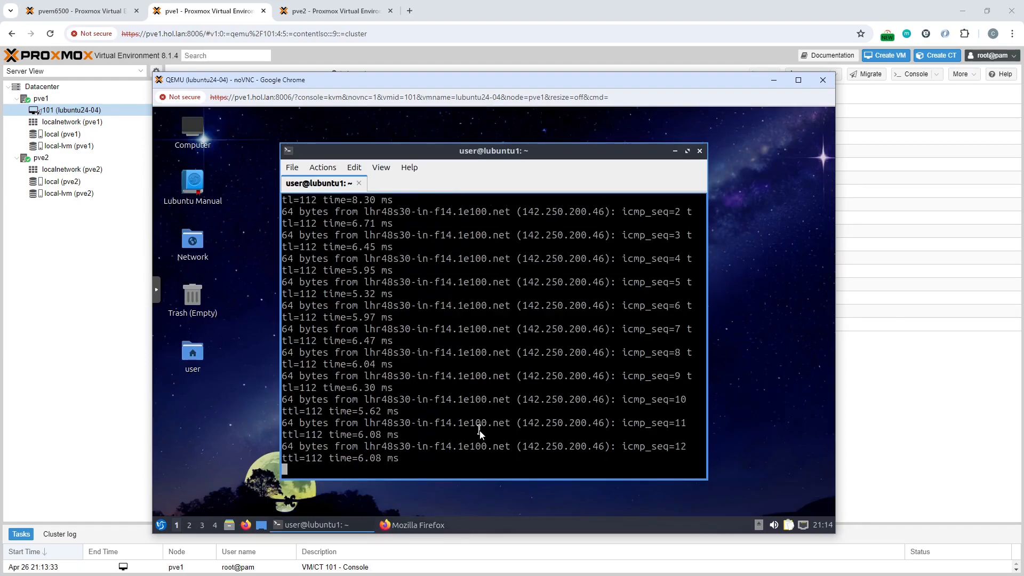
left_click_drag(297, 80, 399, 72)
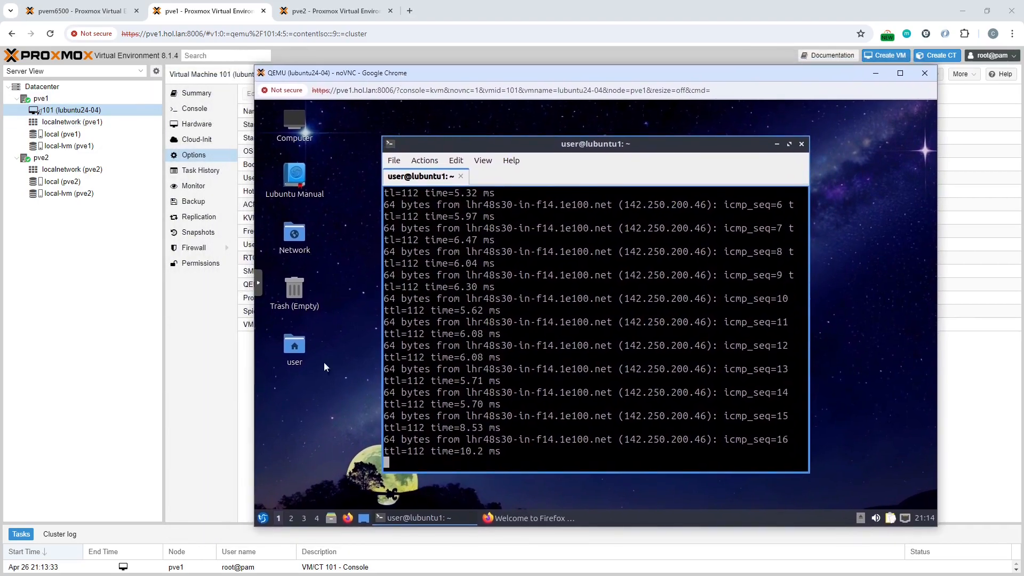